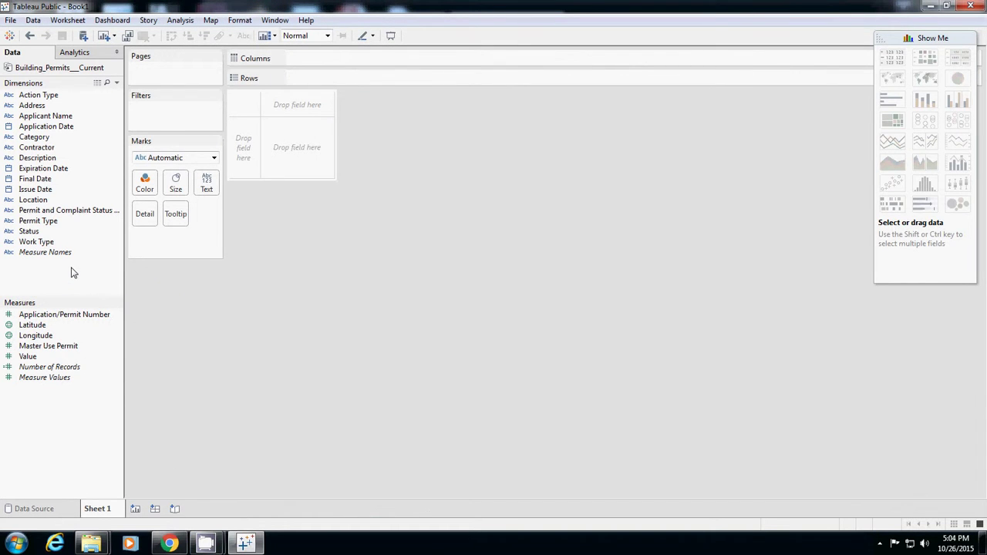
- Place AVG(Latitude) on Rows and AVG(Longitude) on Columns, plotting one mark over Washington
left_click(46, 330)
double_click(47, 329)
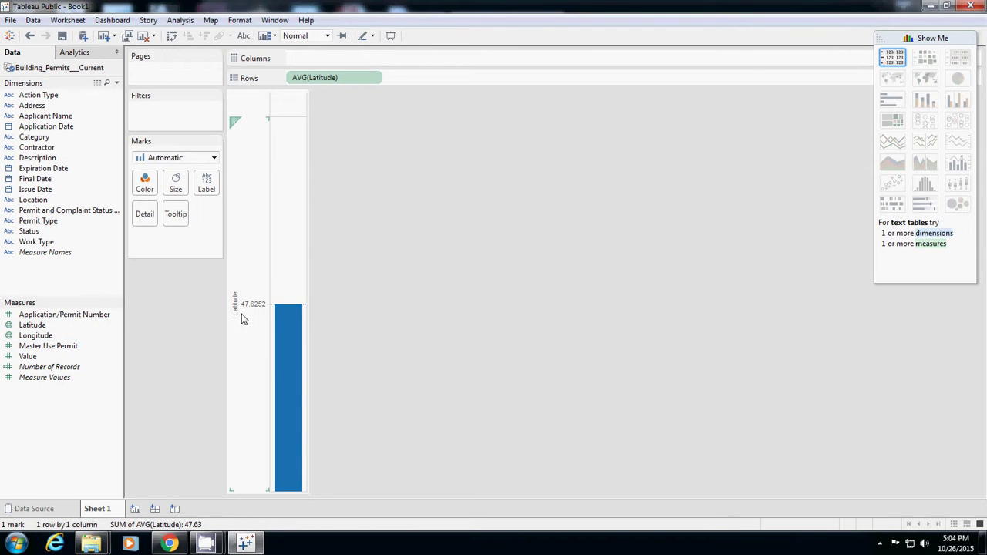
left_click(35, 335)
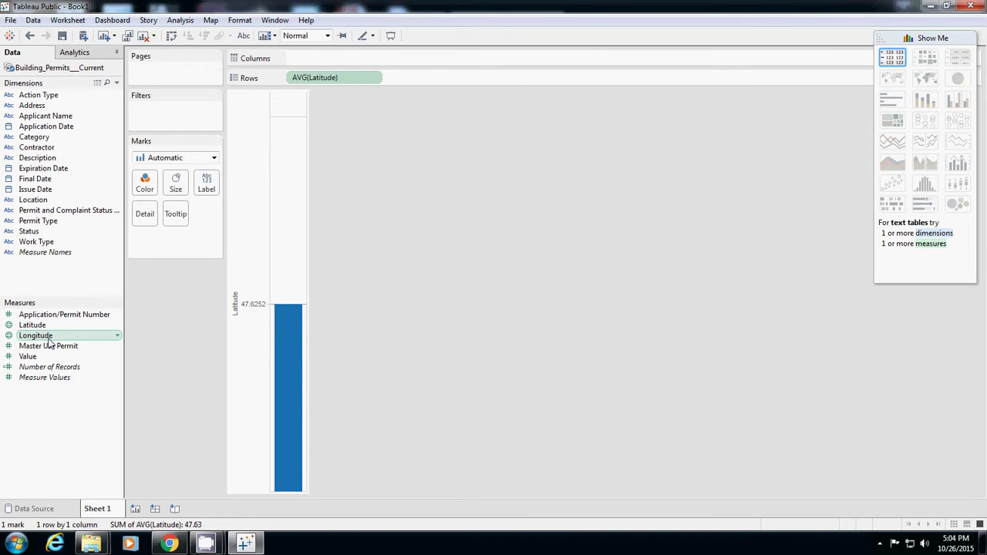
double_click(44, 337)
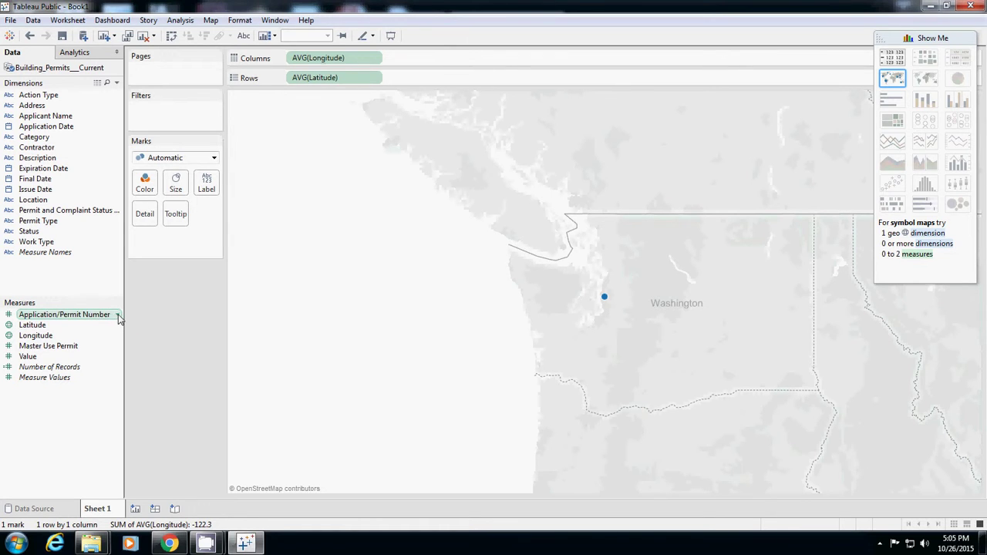
- Convert the Application/Permit Number measure into a dimension from its dropdown menu
left_click(118, 316)
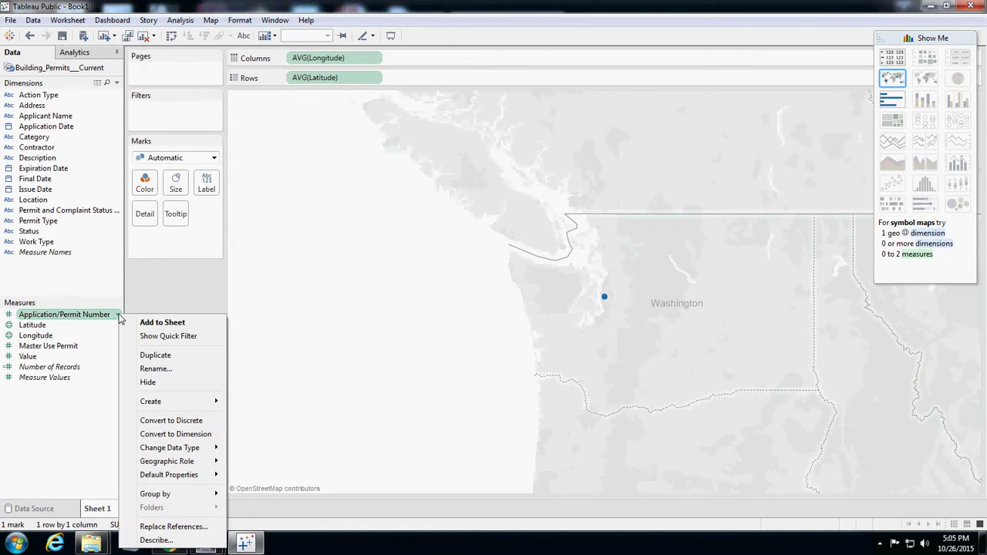
left_click(161, 438)
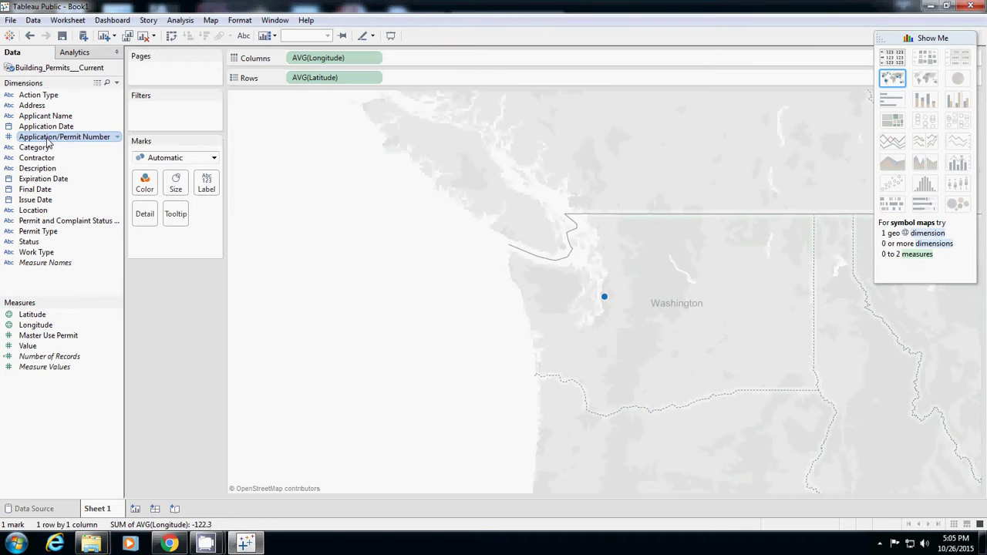
- Put Application/Permit Number on Detail, adding all members, to show 44,946 permit points across Seattle
left_click_drag(48, 141, 147, 221)
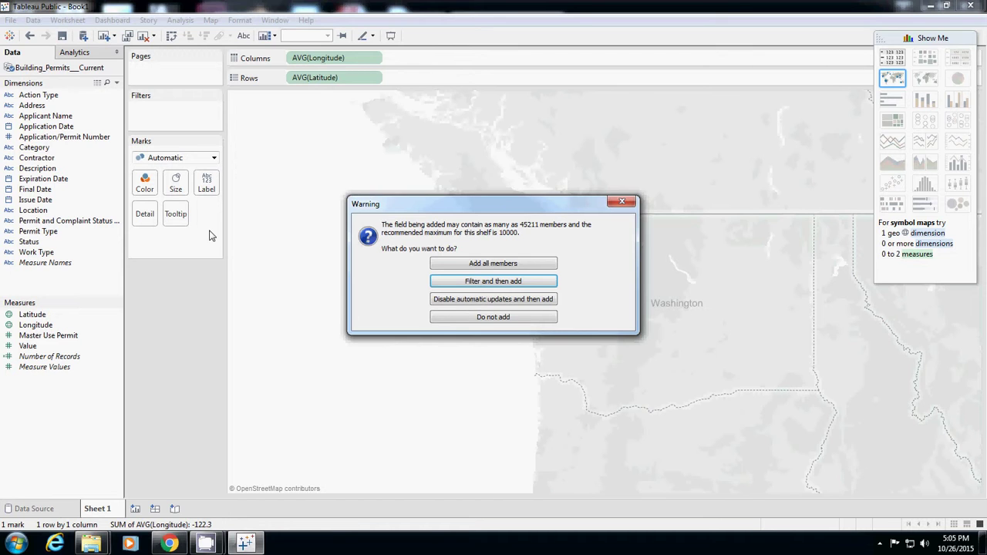
left_click(460, 265)
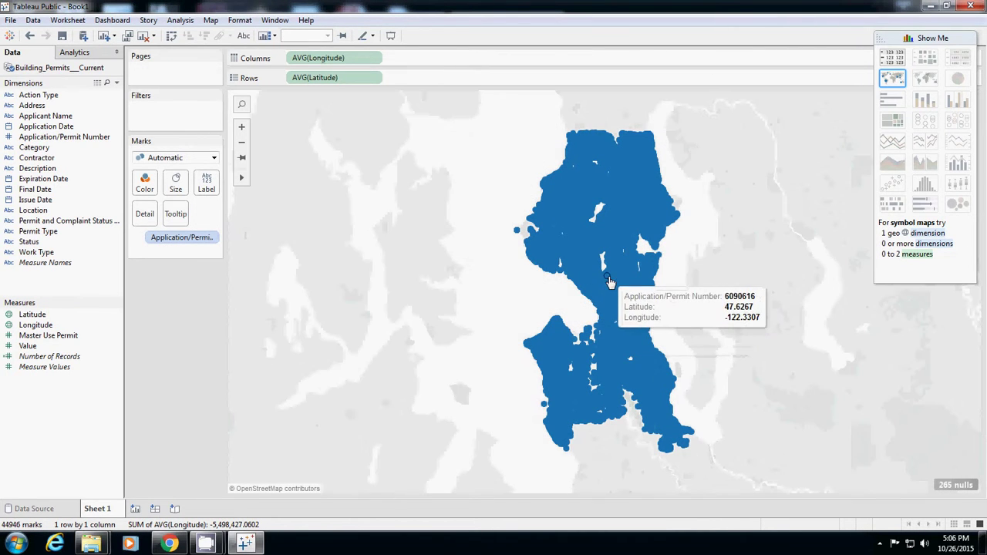
left_click(243, 131)
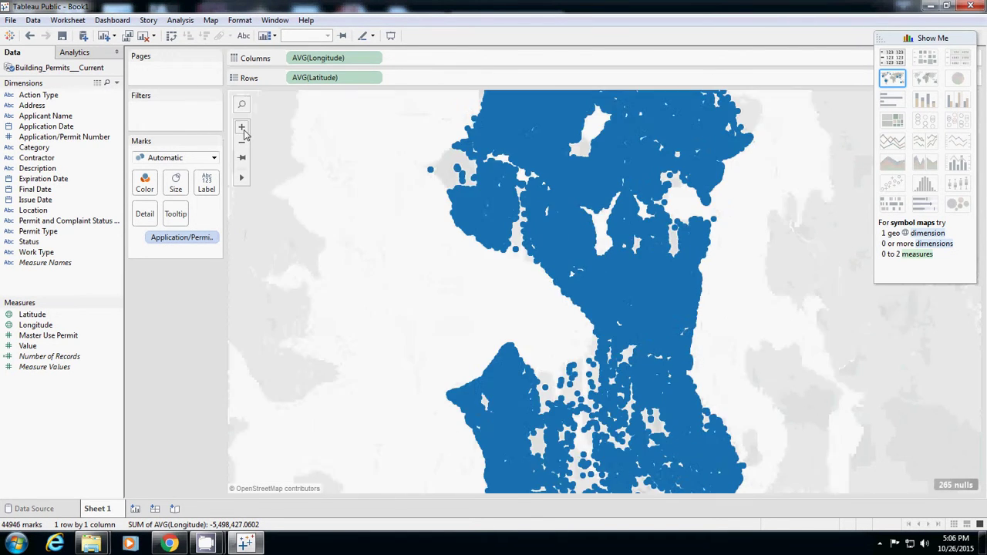
left_click(243, 131)
left_click(243, 131)
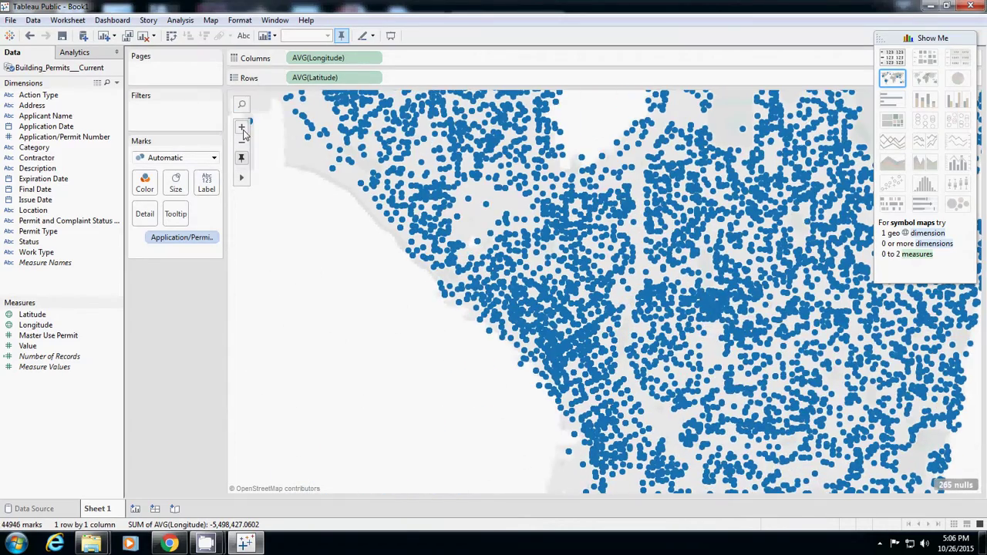
left_click(243, 131)
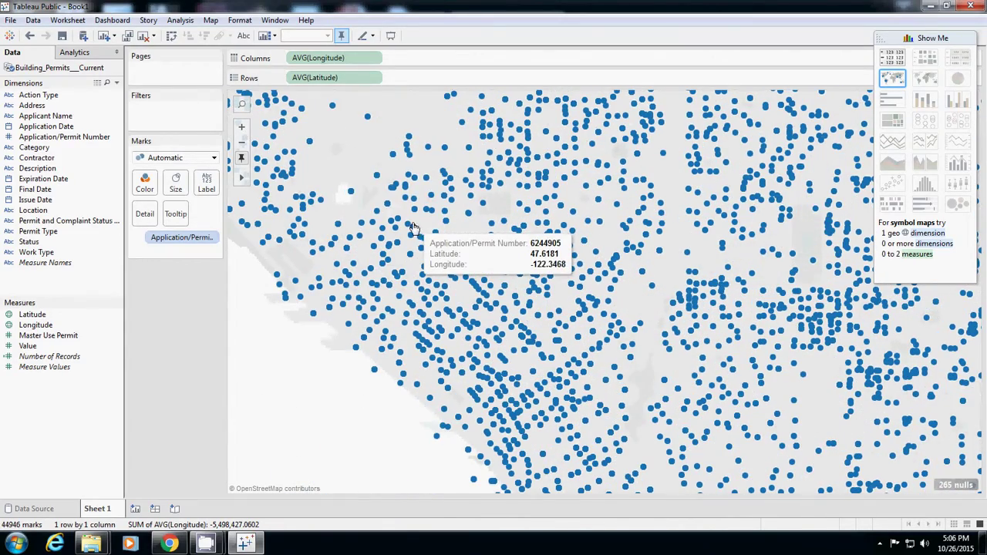
left_click(242, 144)
left_click(242, 144)
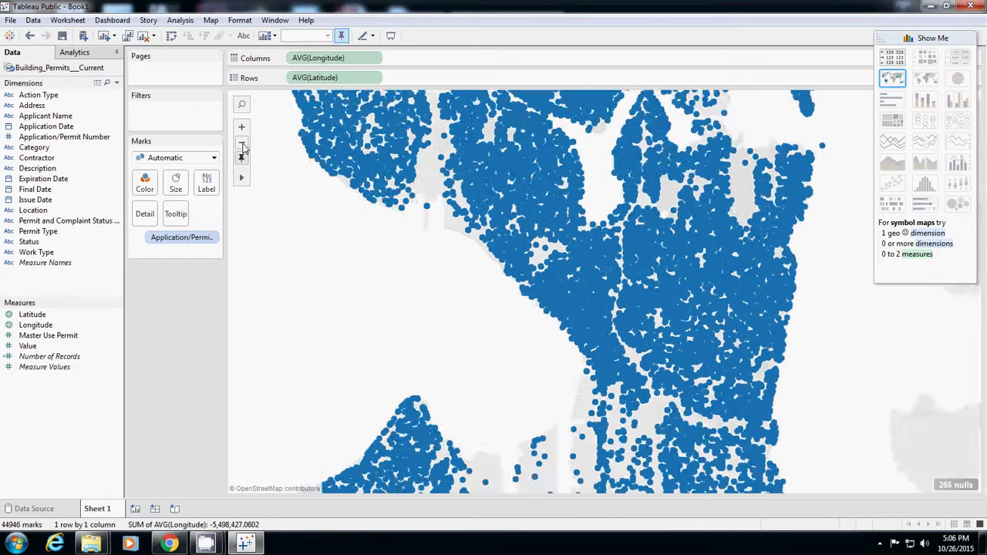
left_click(242, 144)
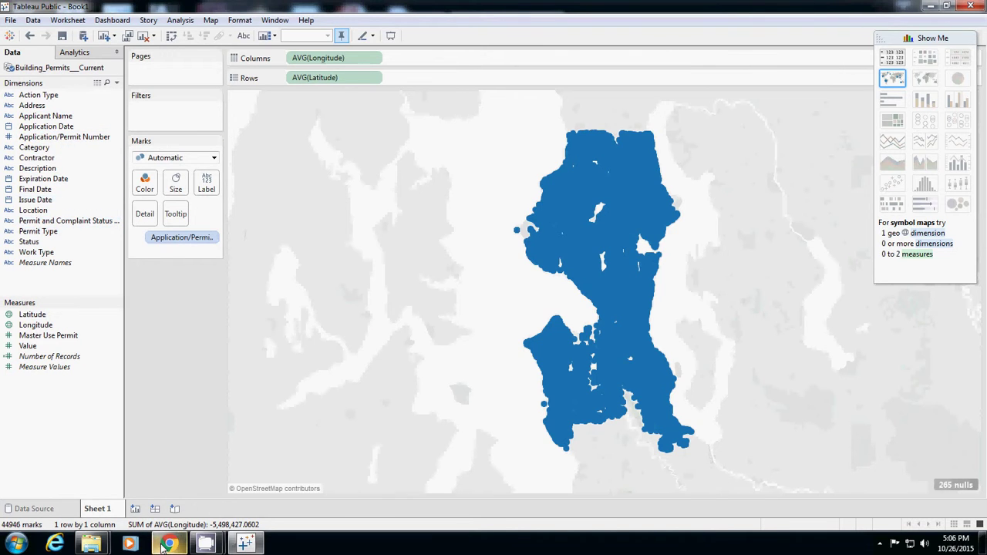
mouse_move(166, 545)
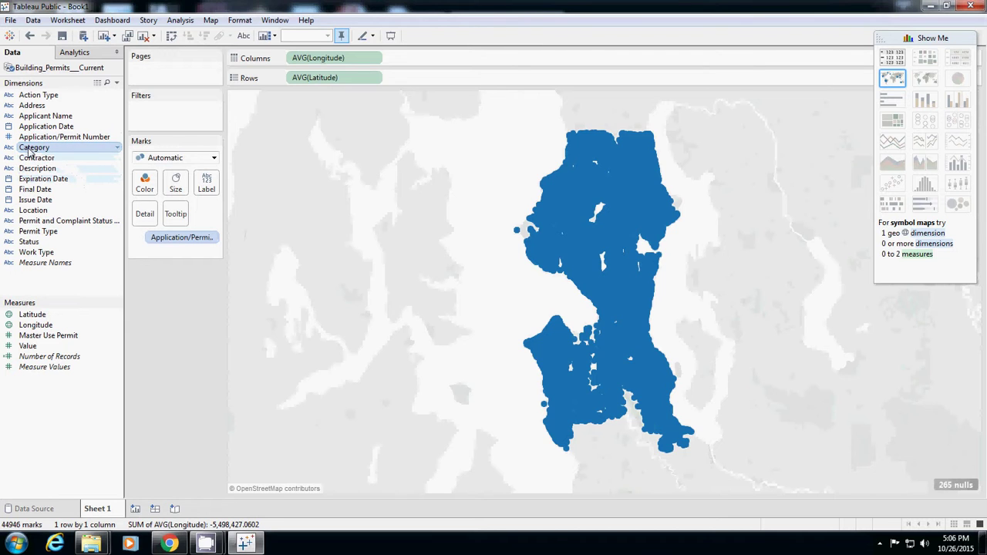
- Color the permit points by Category, with six categories from Null to Single Family, viewing central Seattle
left_click_drag(29, 152, 139, 186)
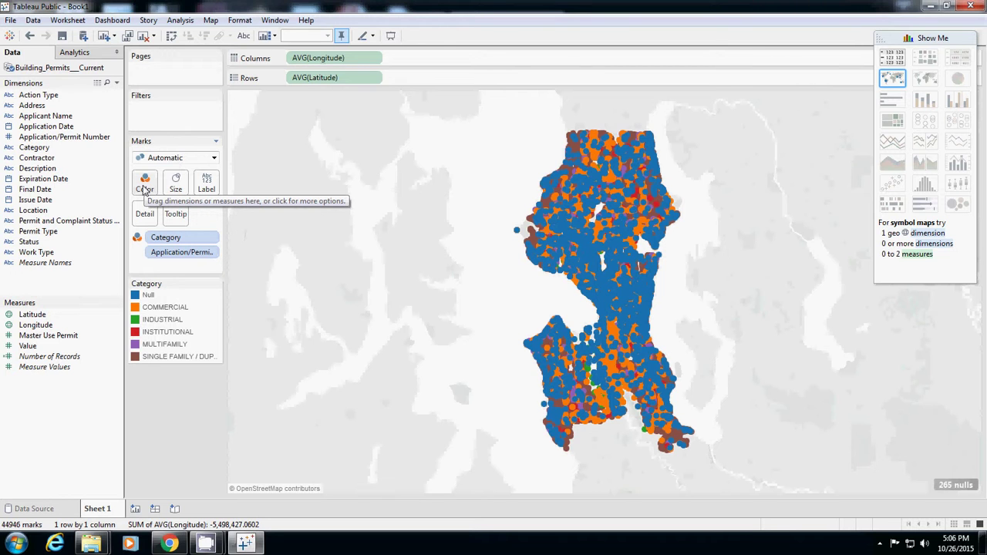
mouse_move(258, 239)
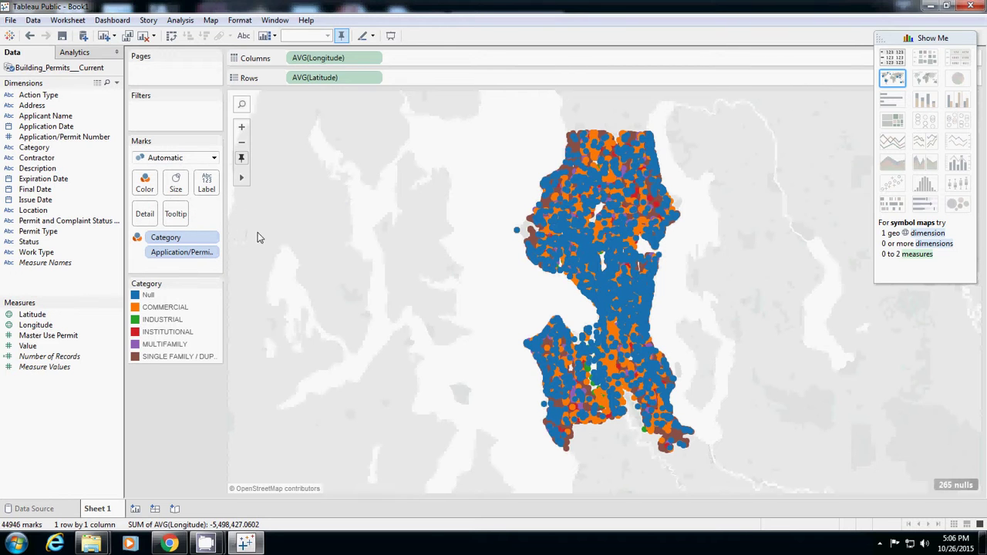
left_click(242, 130)
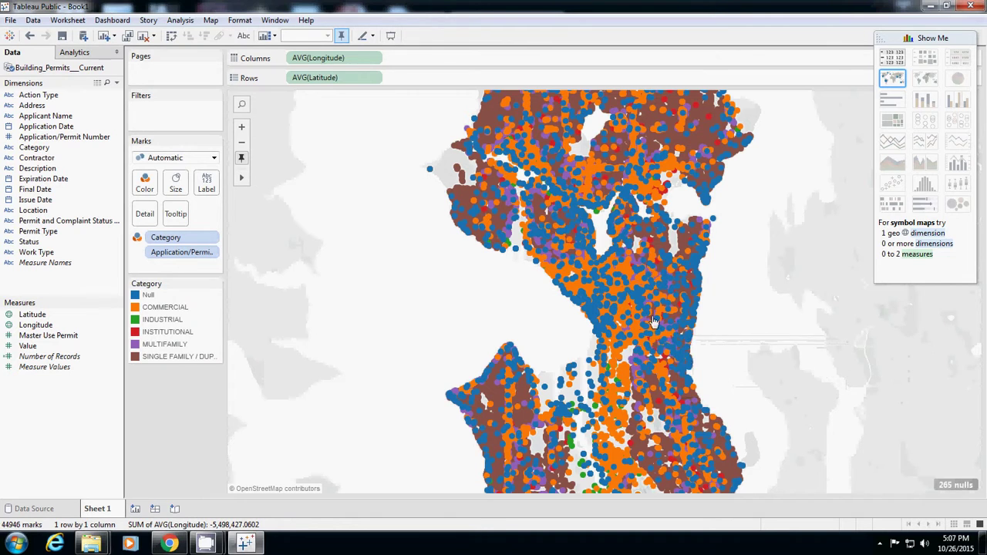
left_click(241, 142)
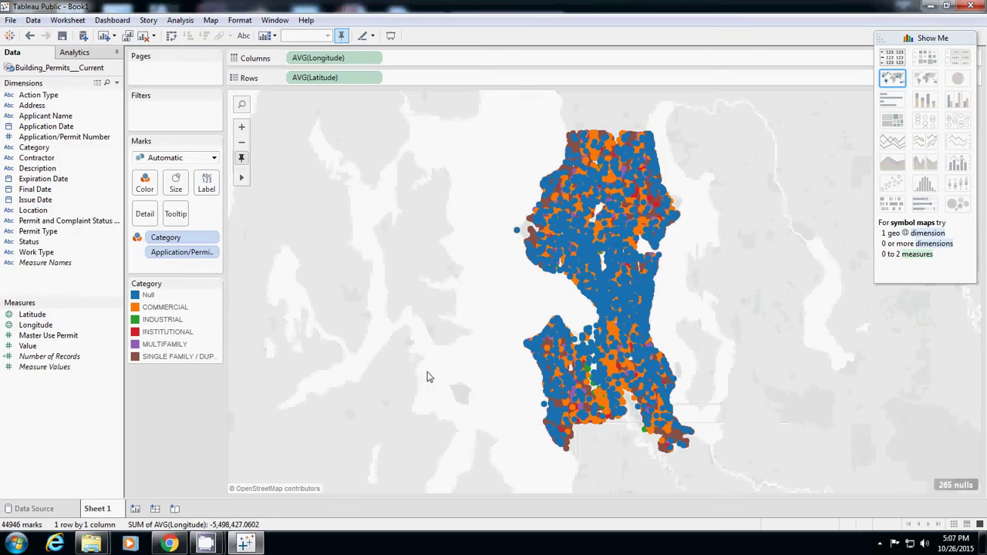
left_click(241, 127)
left_click(242, 127)
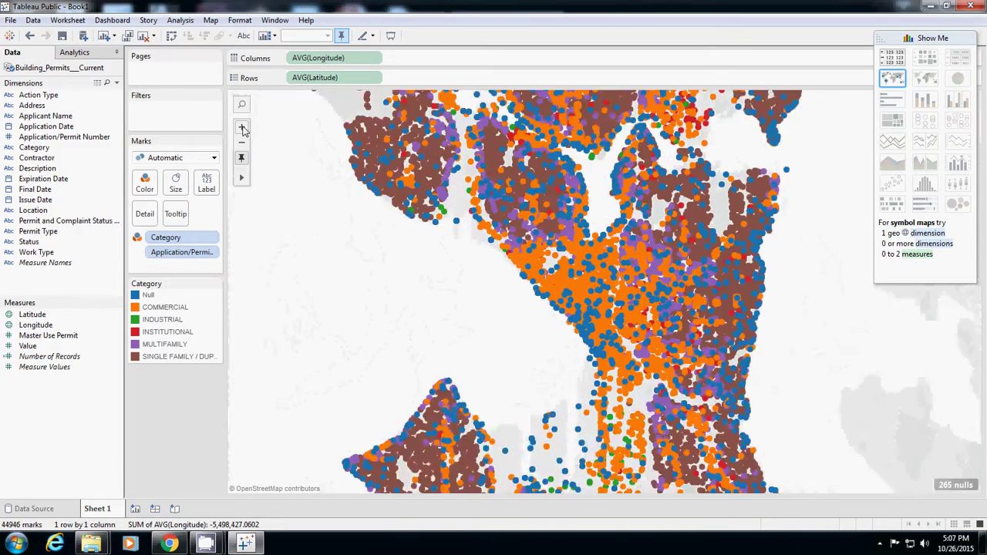
left_click(241, 127)
left_click(241, 128)
left_click(242, 127)
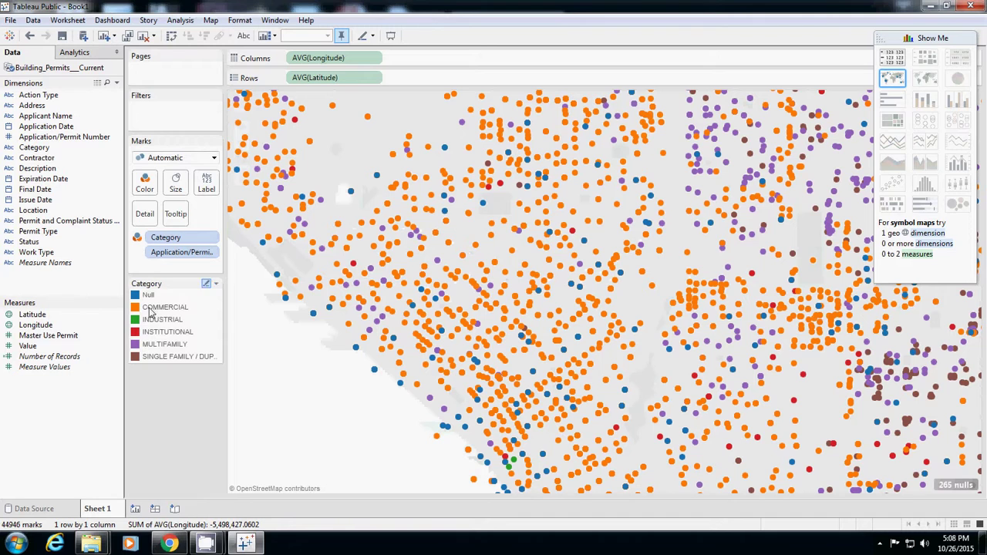
- Size the permit points by SUM(Value), giving a size legend from 0 to 280,589,934
left_click(28, 347)
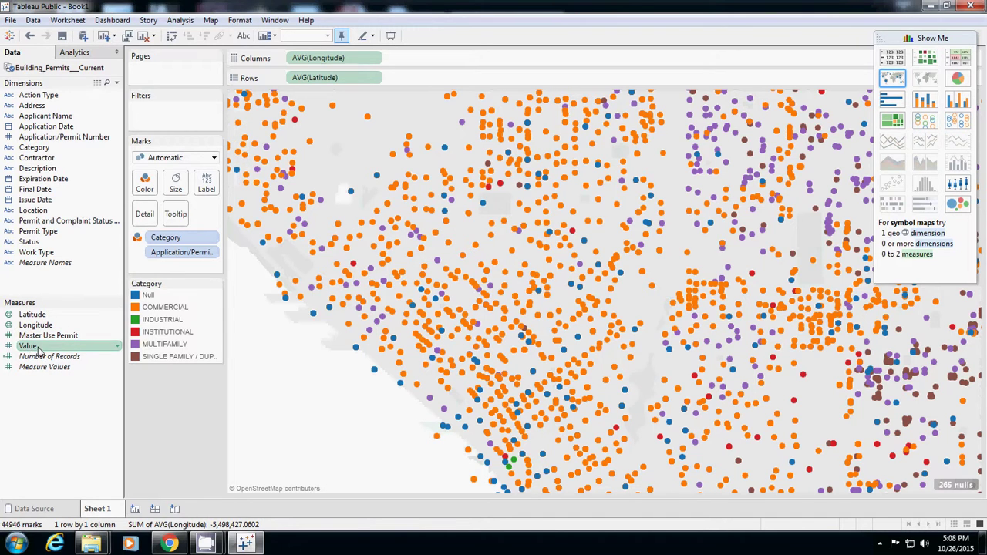
left_click_drag(28, 351, 174, 192)
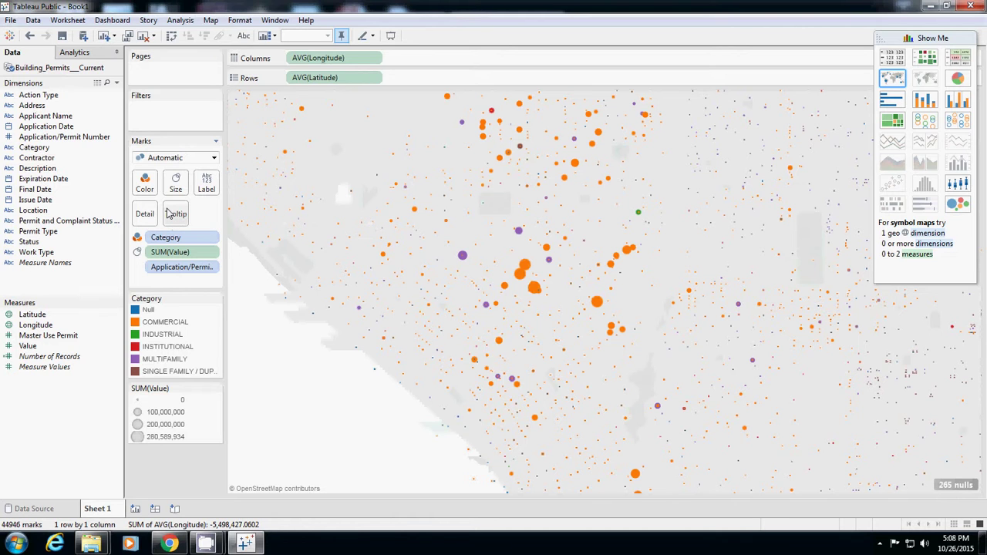
left_click(242, 144)
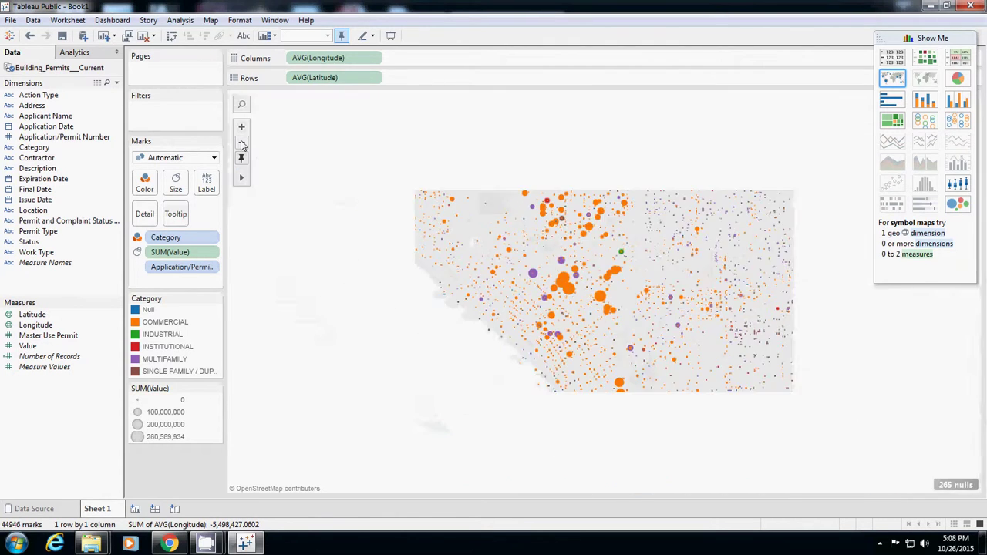
left_click(242, 145)
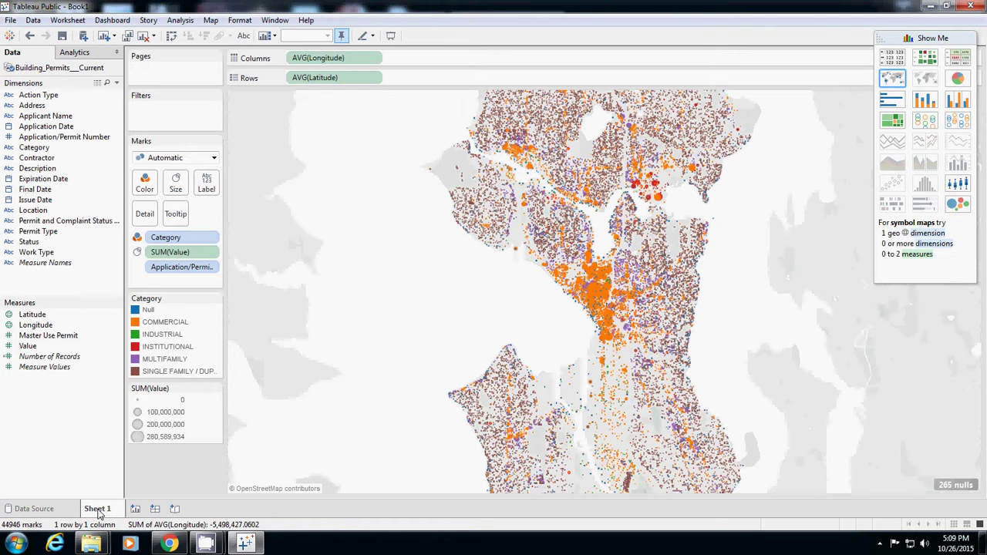
- Rename the Sheet 1 worksheet tab to 'Map Overview'
right_click(100, 512)
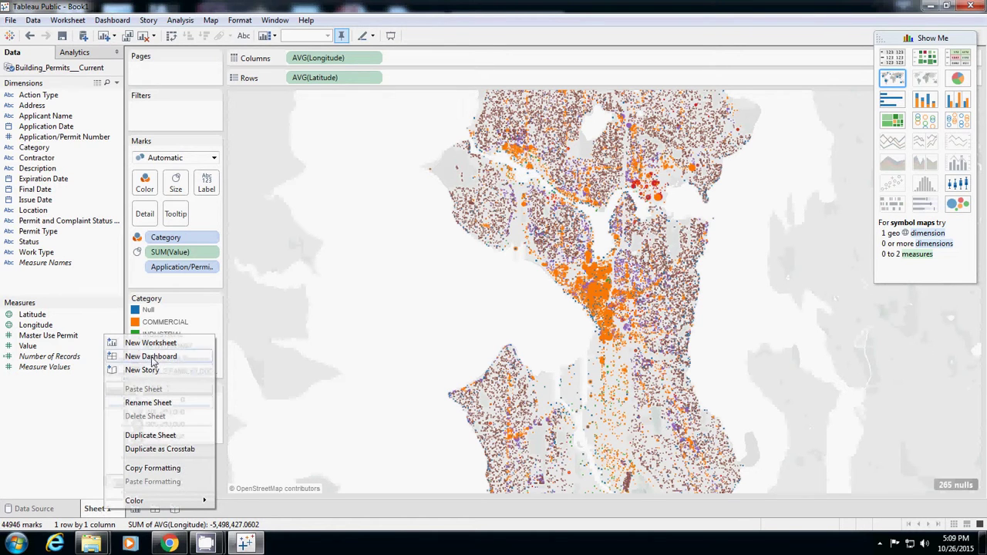
left_click(150, 403)
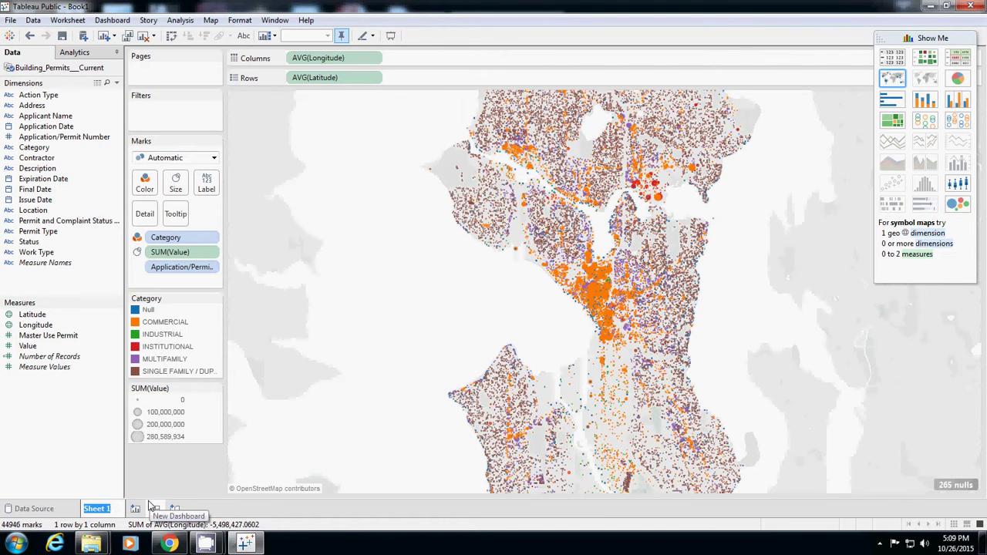
type("Map Overview")
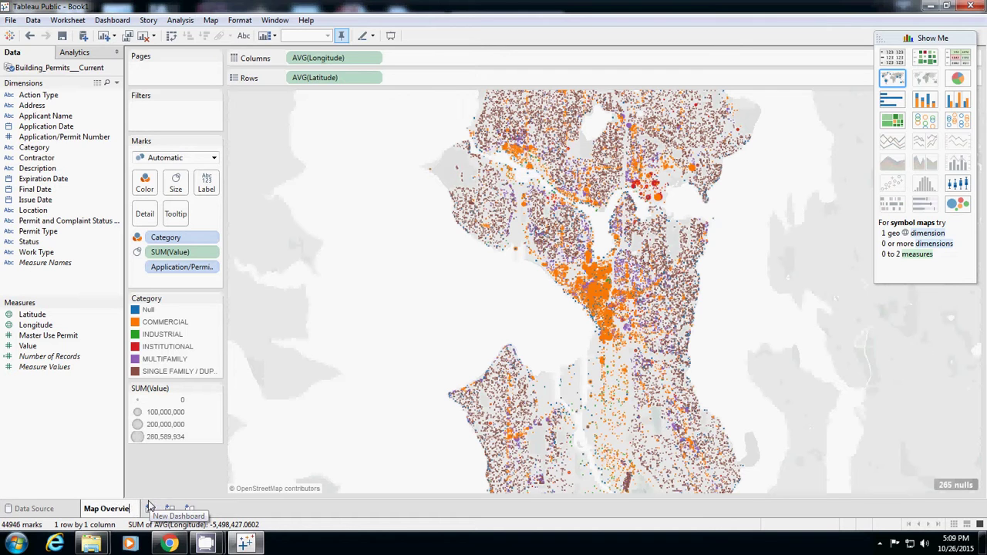
left_click(149, 469)
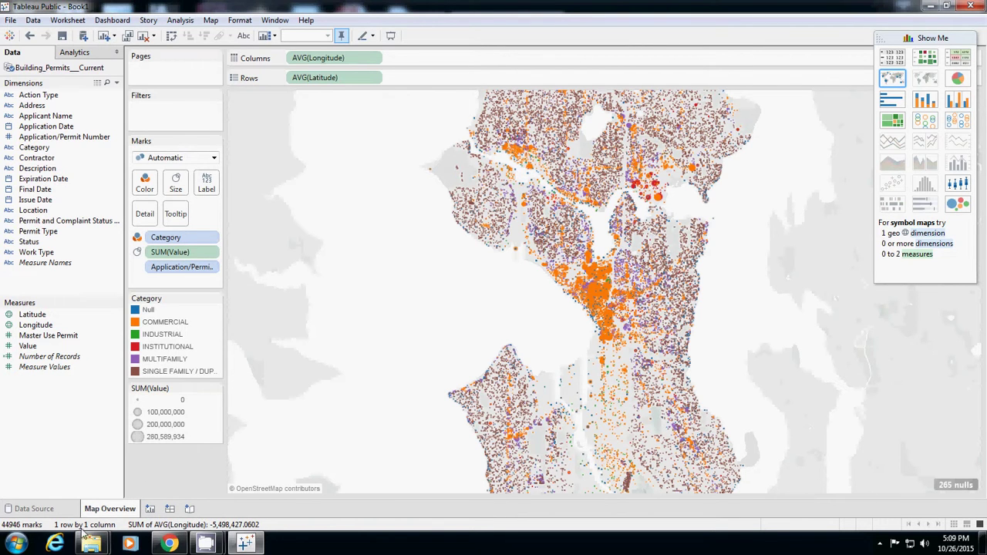
left_click(174, 460)
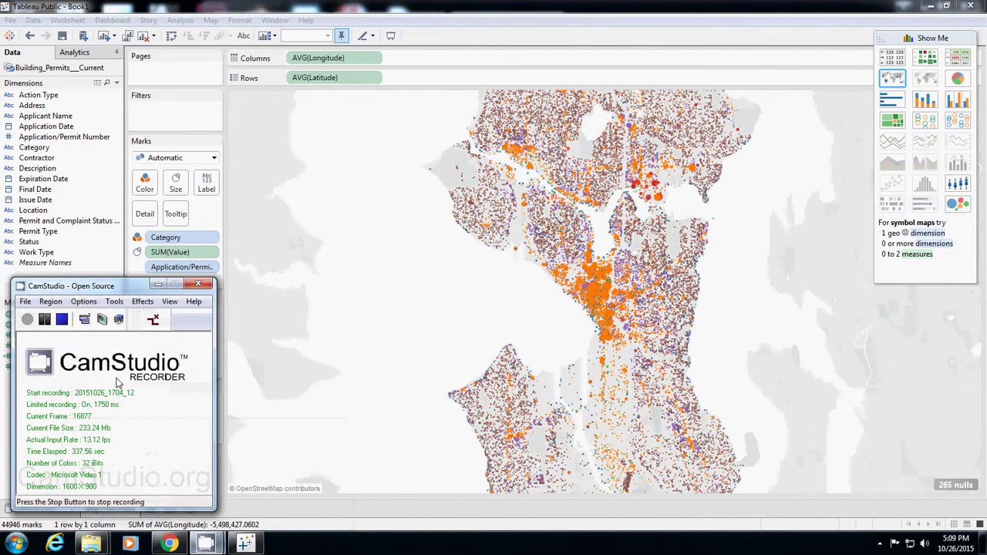